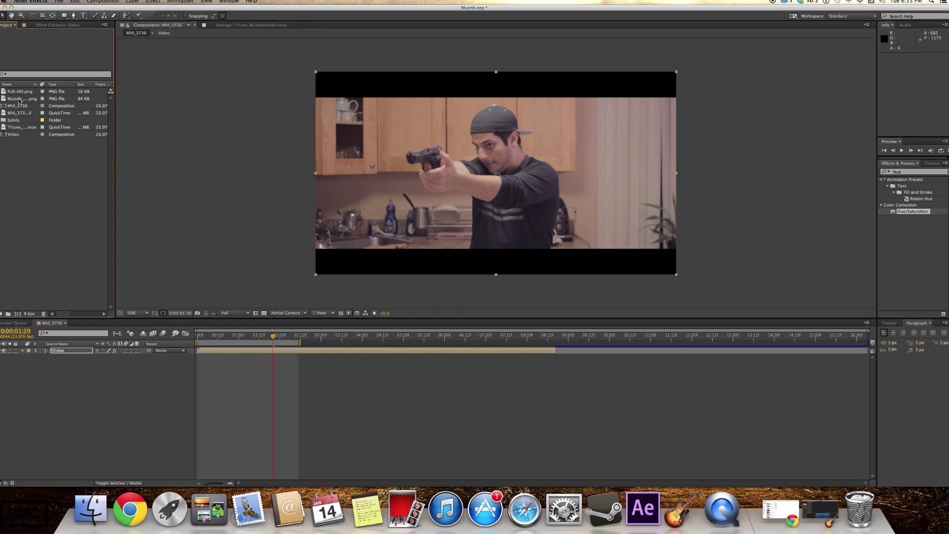
Add Muzzle_Flash_Side.png to the MVI_3736 composition as a layer above the video
left_click(78, 384)
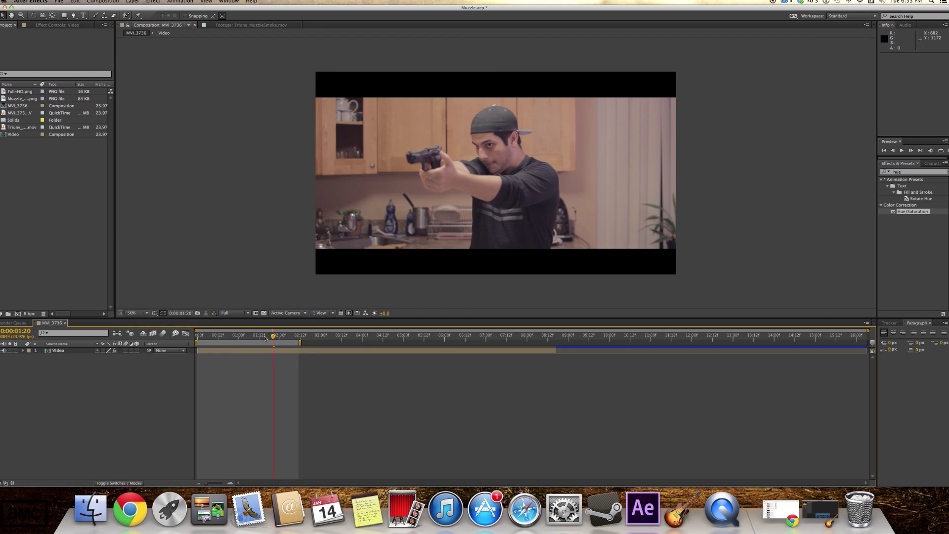
left_click_drag(272, 337, 232, 336)
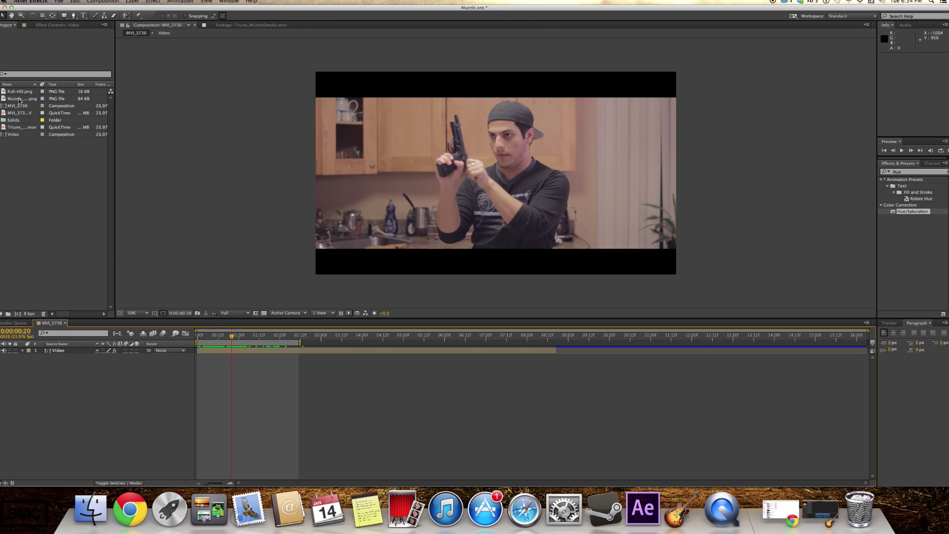
left_click(19, 99)
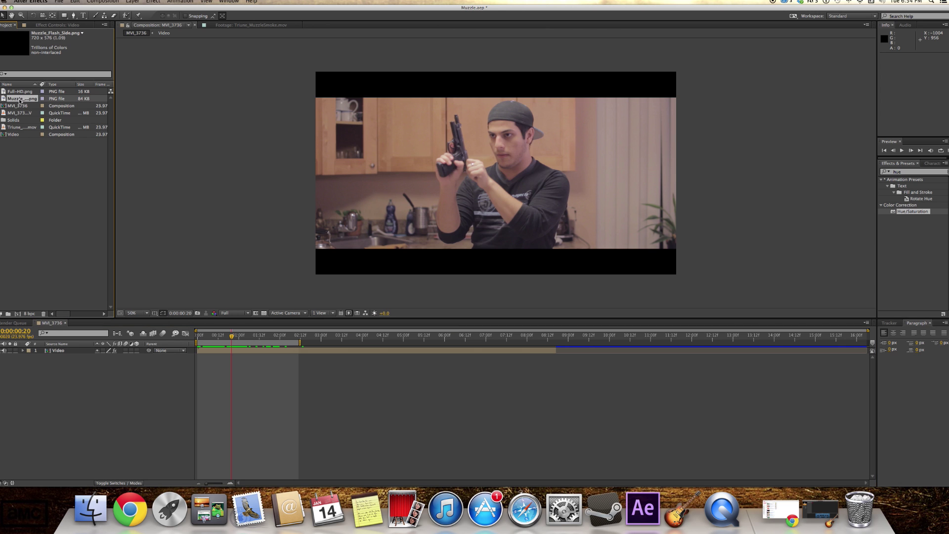
left_click_drag(61, 346, 63, 350)
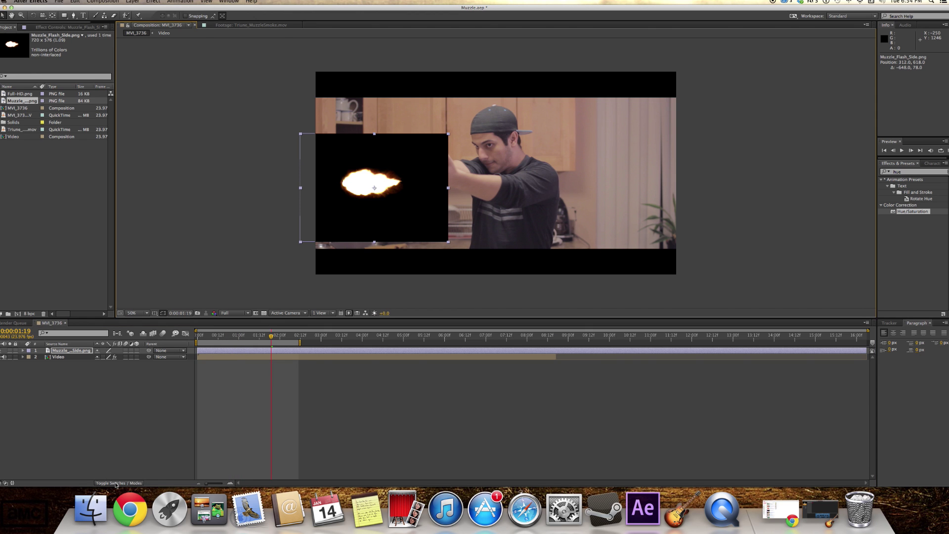
Set the muzzle flash layer's blending mode to Screen at the firing frame, 0:00:01:19
left_click(122, 483)
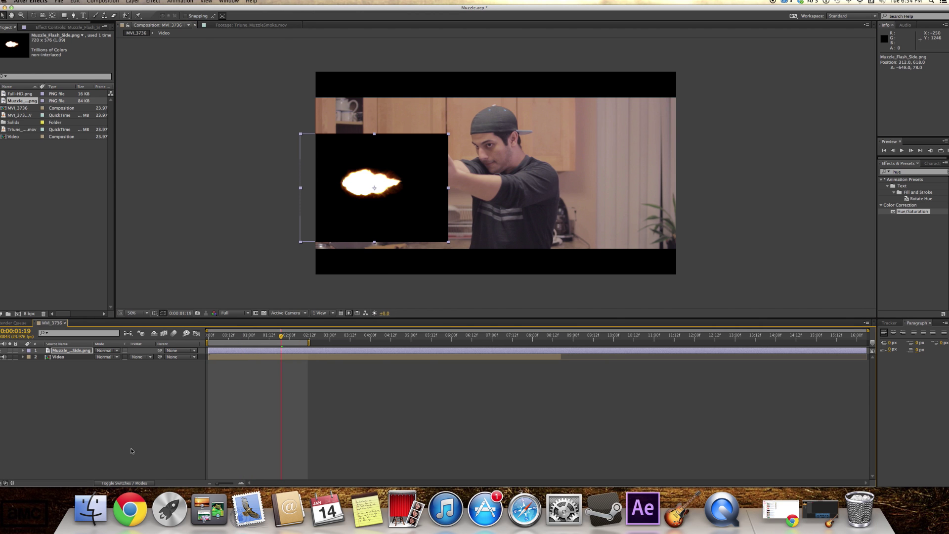
left_click(116, 350)
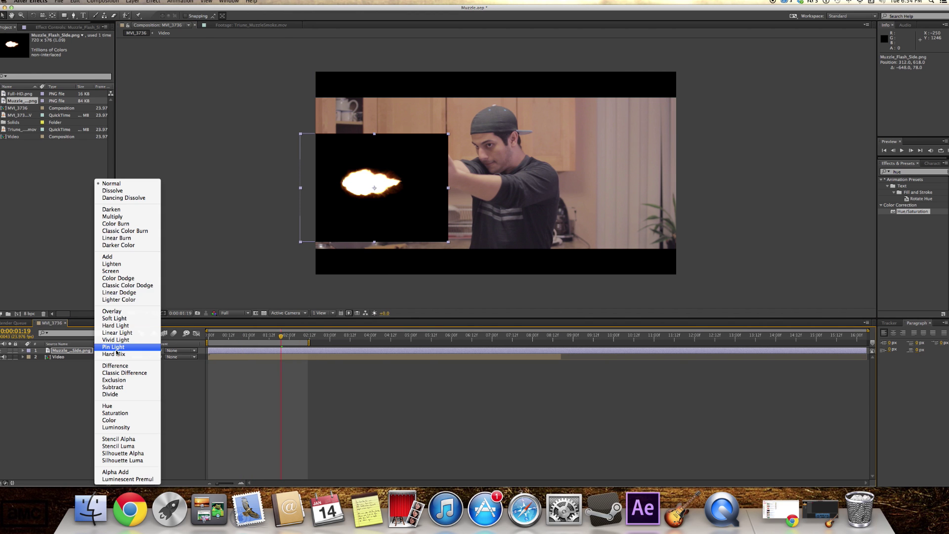
left_click(131, 270)
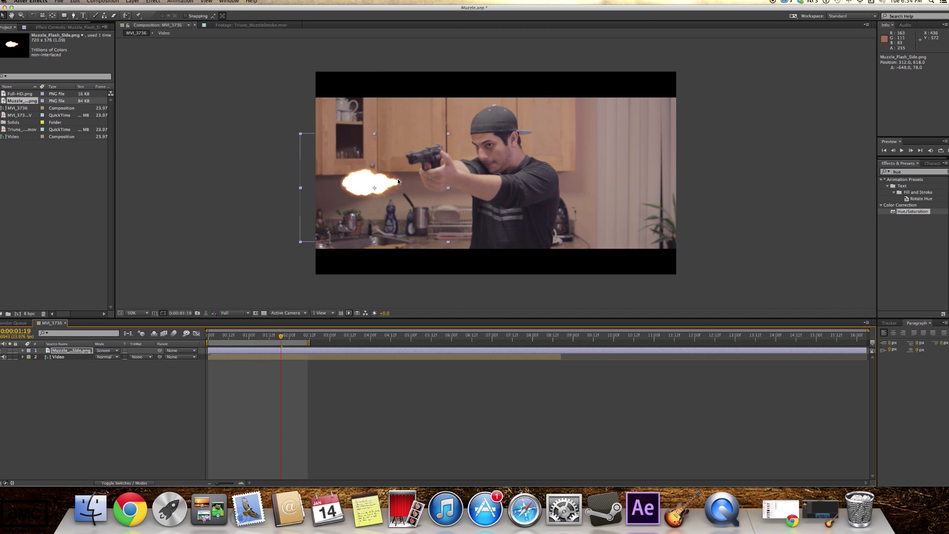
Make the muzzle flash a 3D layer and rotate it to follow the direction of the gun barrel
left_click(145, 484)
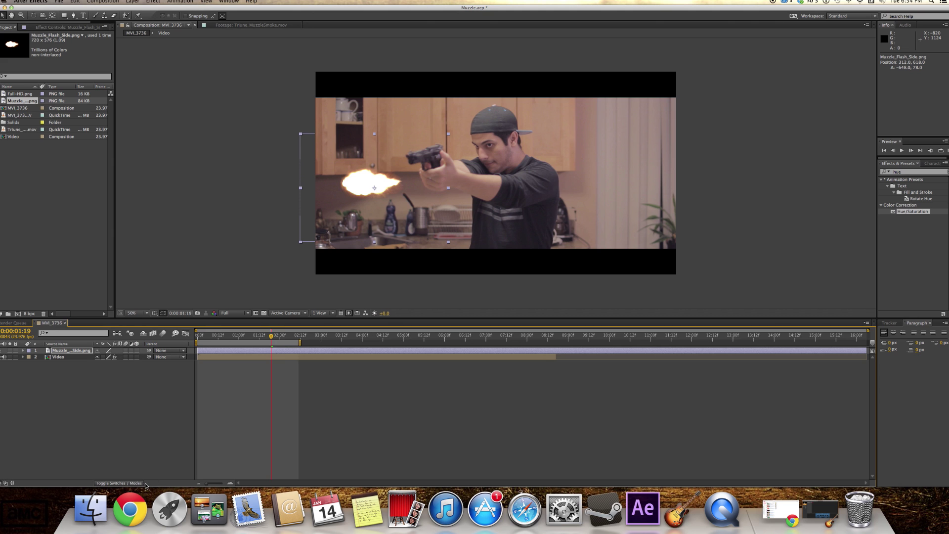
left_click(136, 350)
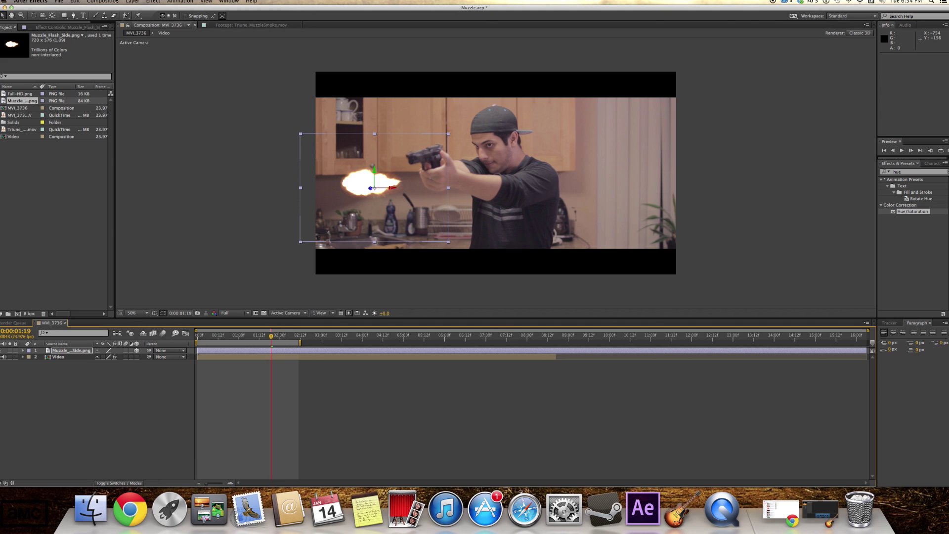
left_click(33, 16)
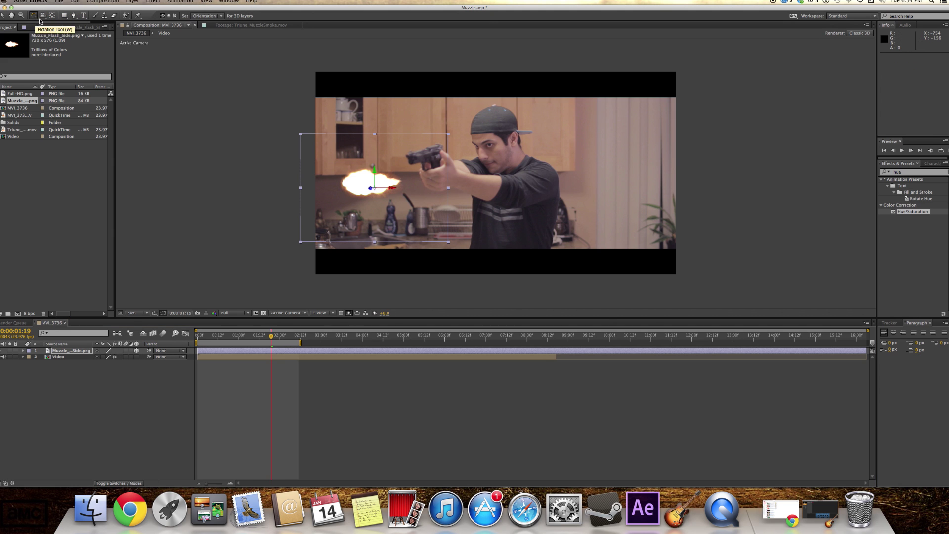
left_click_drag(411, 174, 386, 169)
Fit the flash against the gun's muzzle at about 139% scale and trim its layer to the single frame at 0:00:01:19
key("v")
left_click_drag(385, 180, 394, 160)
left_click_drag(386, 170, 394, 161)
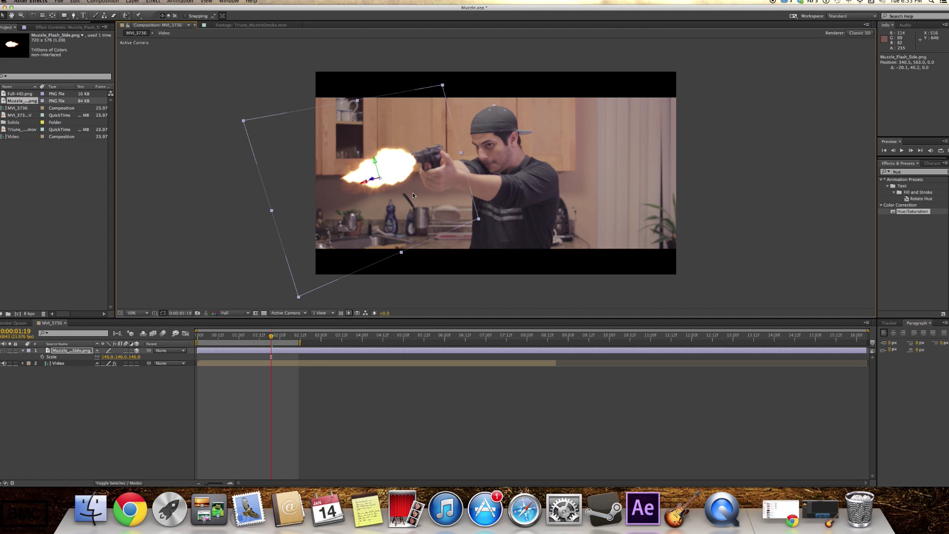
left_click_drag(412, 192, 411, 193)
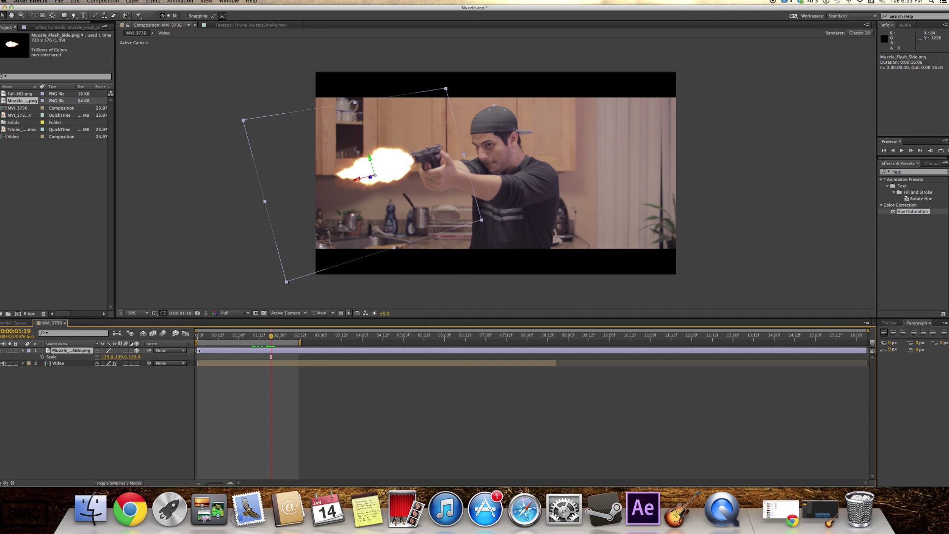
left_click_drag(198, 351, 271, 356)
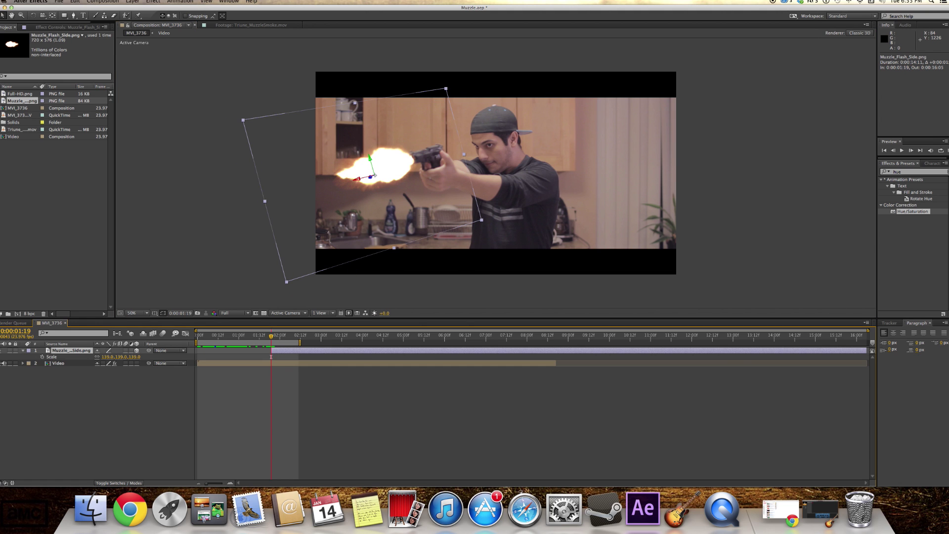
Create a 1920 by 1080 px solid in medium orange, colour FFC465
right_click(79, 382)
mouse_move(86, 385)
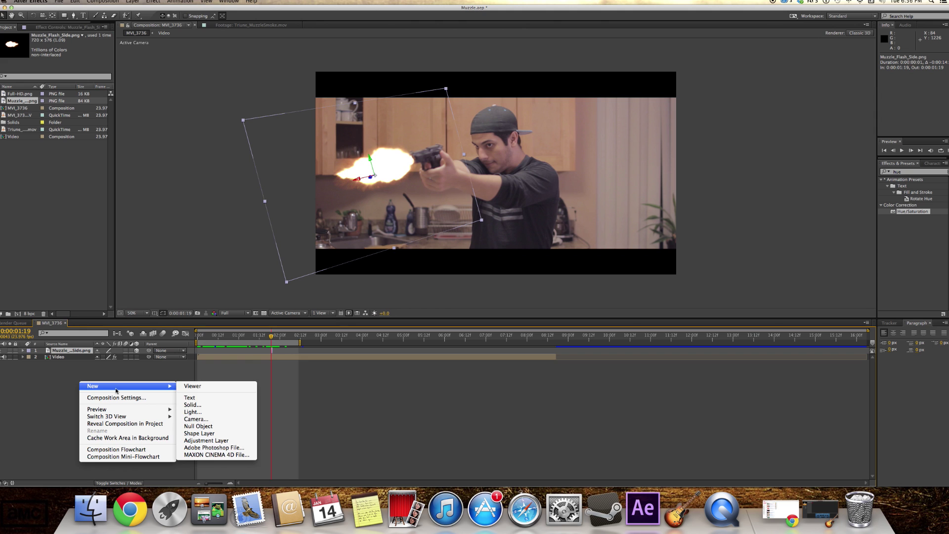
left_click(194, 405)
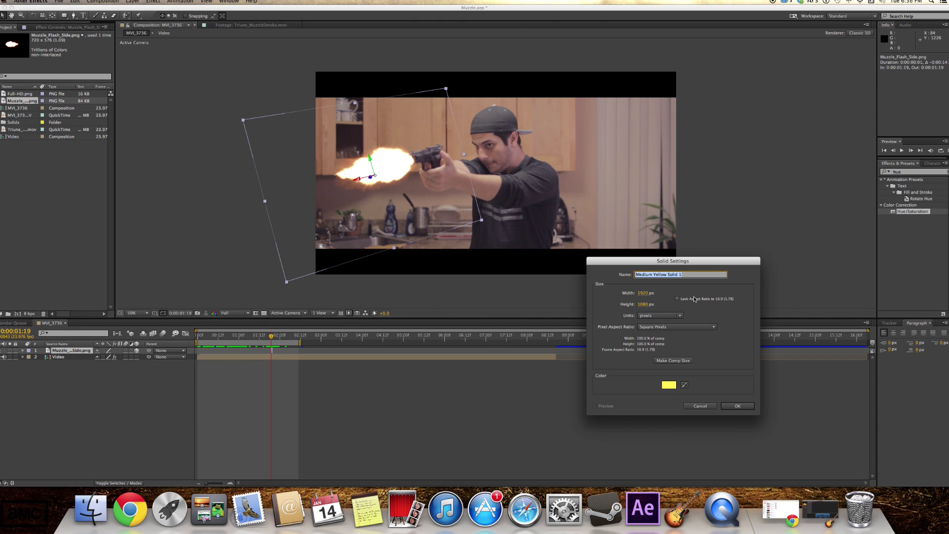
left_click(673, 388)
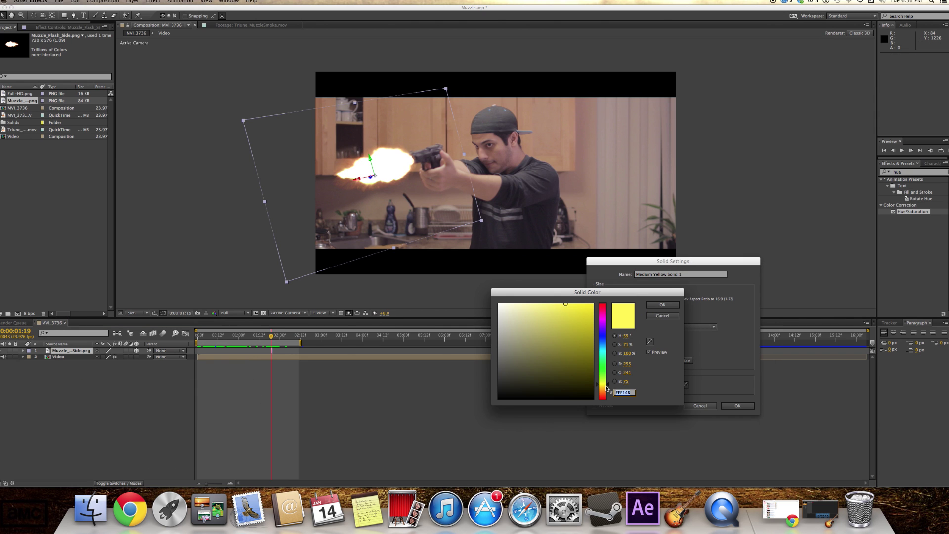
left_click(598, 386)
left_click(560, 301)
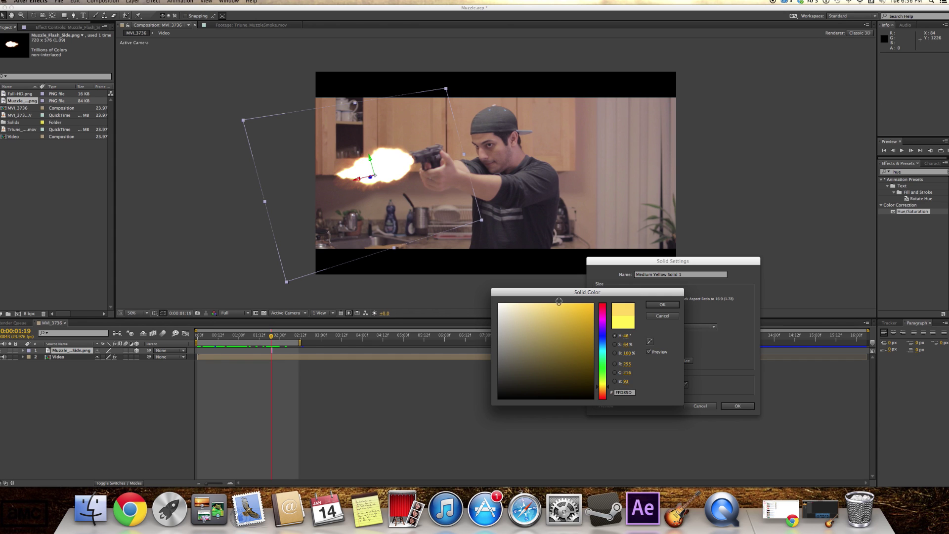
left_click(556, 304)
left_click(663, 305)
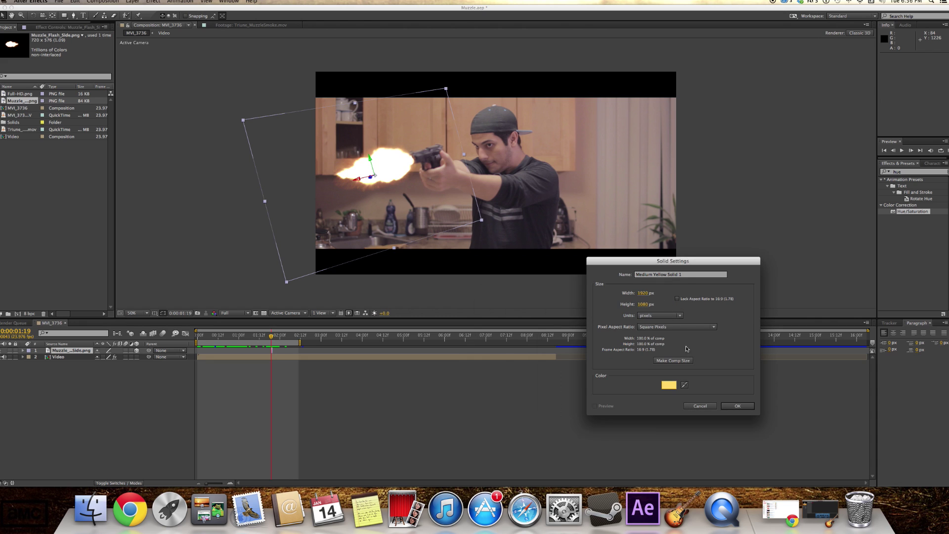
left_click(668, 386)
left_click(604, 388)
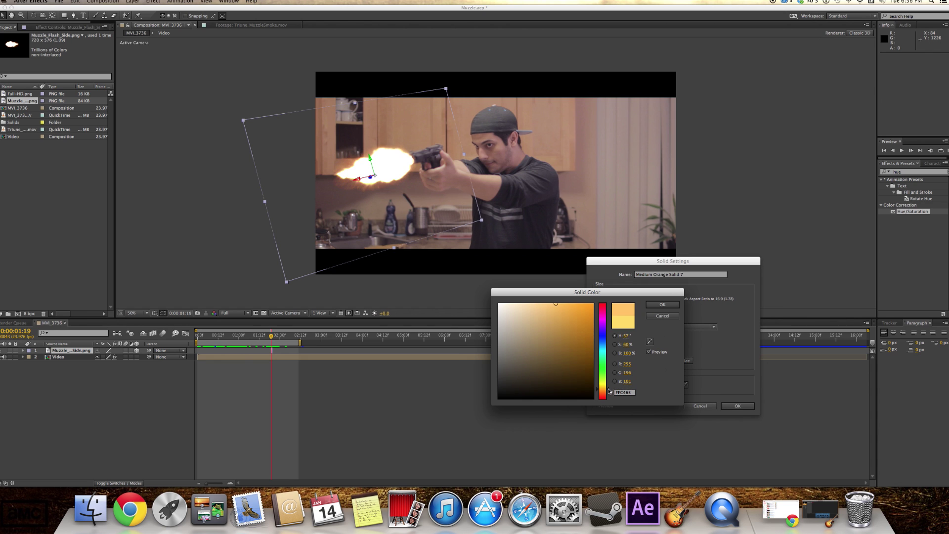
left_click(663, 305)
left_click(732, 406)
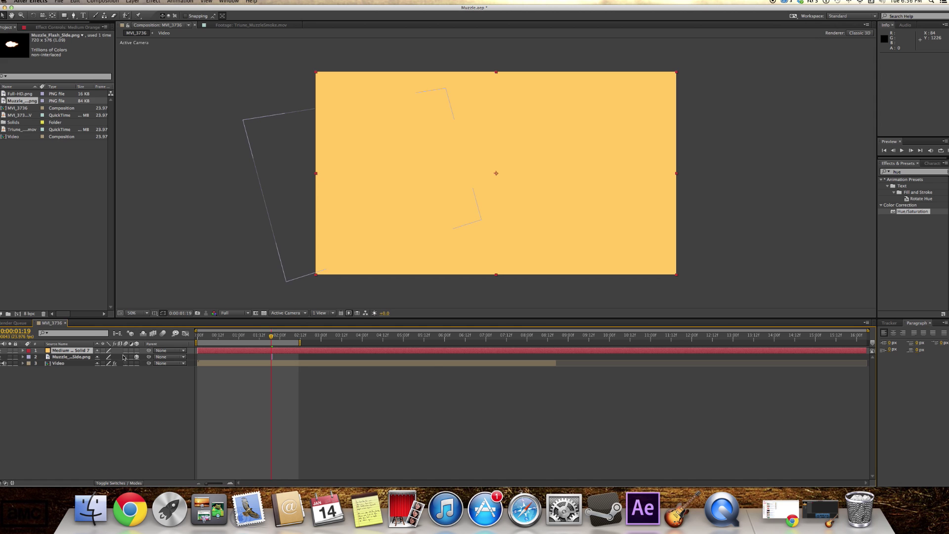
Set the orange solid's blending mode to Add
left_click(139, 483)
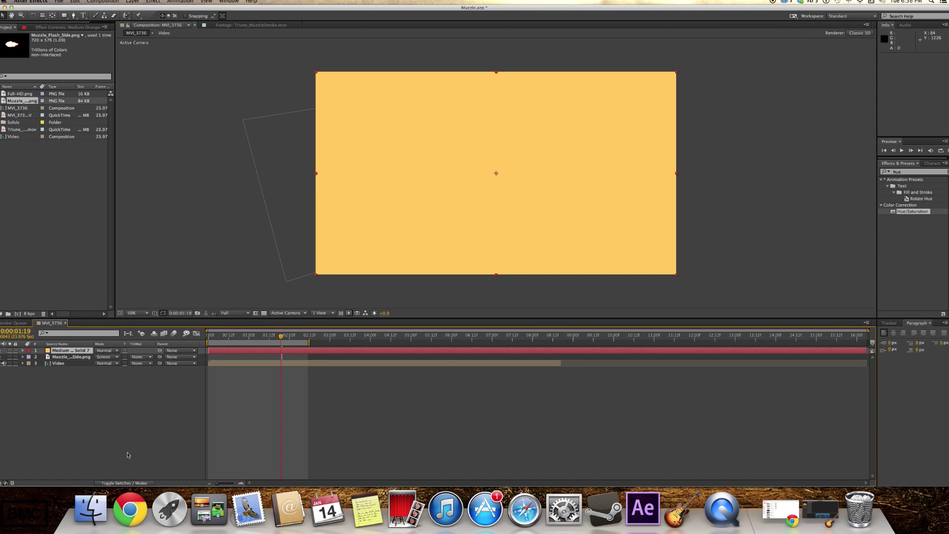
left_click(116, 350)
left_click(120, 258)
Draw an elliptical mask around the muzzle flash on the orange solid and feather it by about 528 pixels
left_click_drag(68, 17, 92, 39)
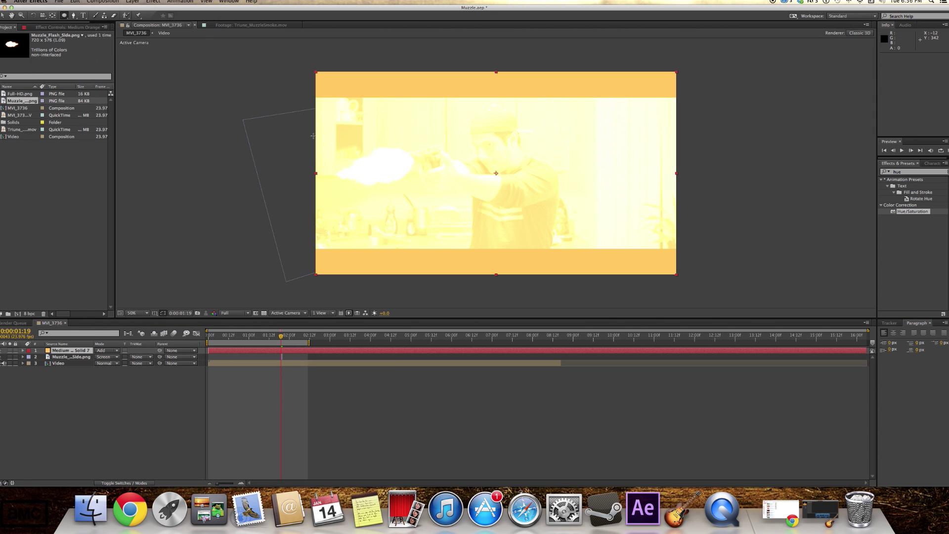
left_click_drag(316, 136, 419, 198)
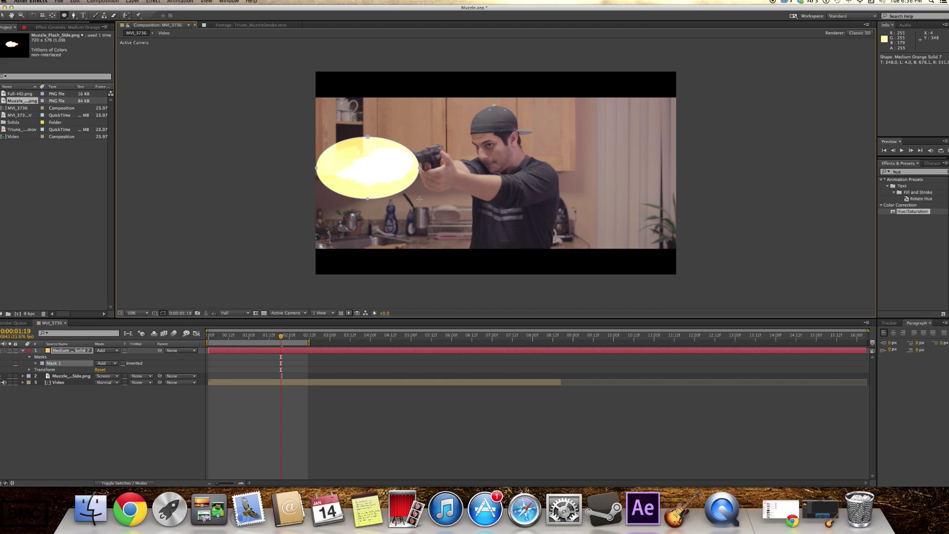
left_click_drag(419, 199, 419, 199)
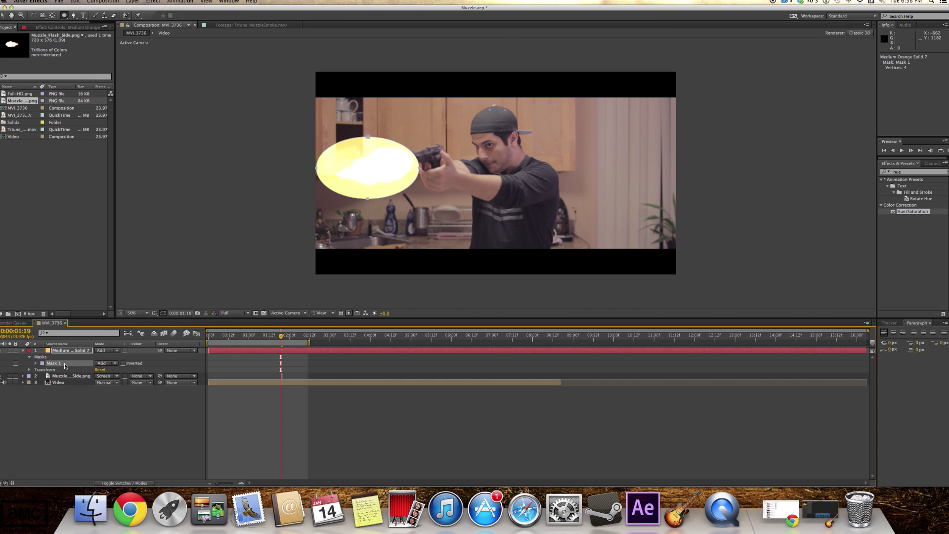
key("f")
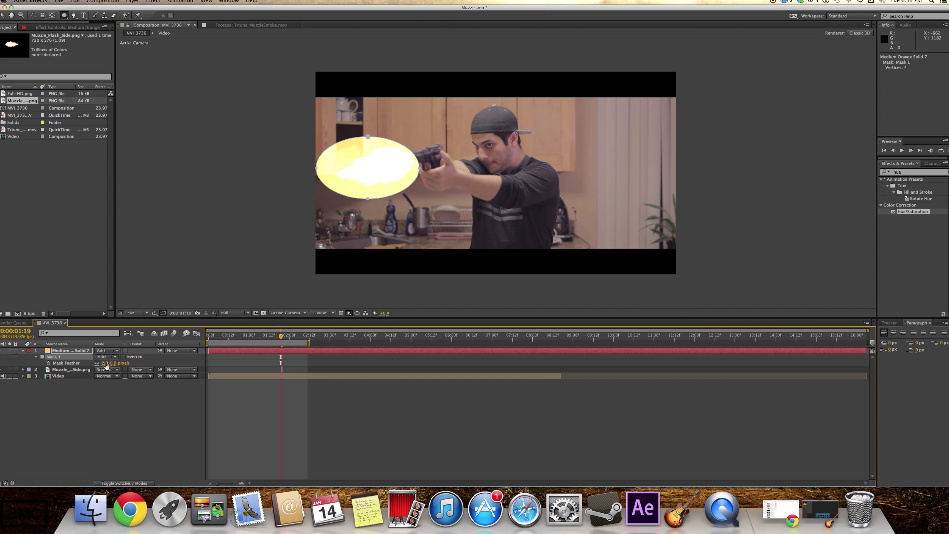
left_click_drag(105, 364, 170, 365)
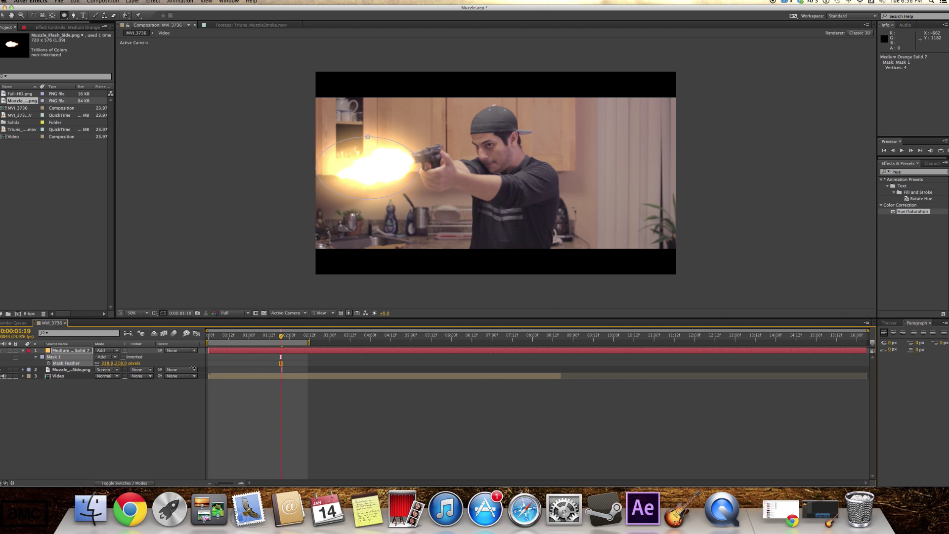
Lower the muzzle flash layer's opacity to 64%
left_click(74, 371)
key("t")
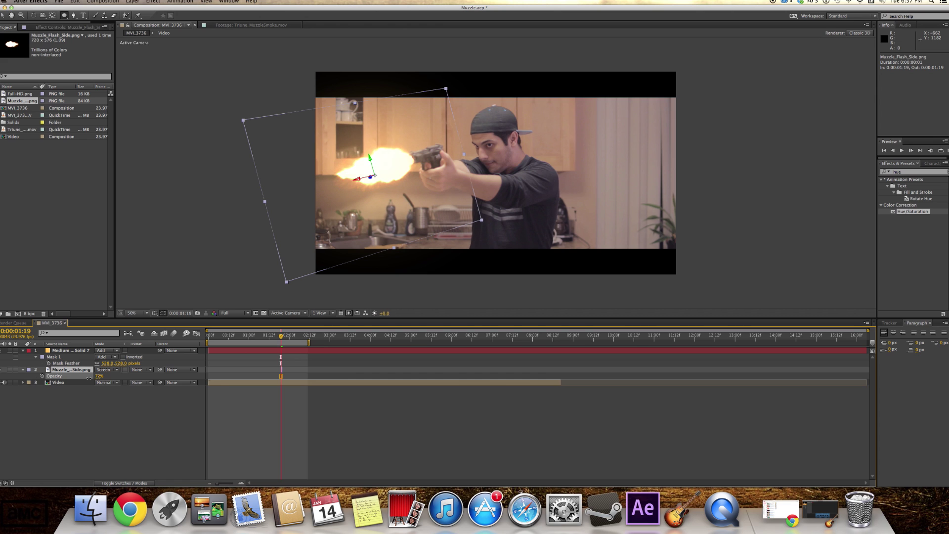
left_click_drag(89, 378, 92, 379)
Find Gaussian Blur and apply it to the muzzle flash layer with a slight blurriness
left_click(946, 172)
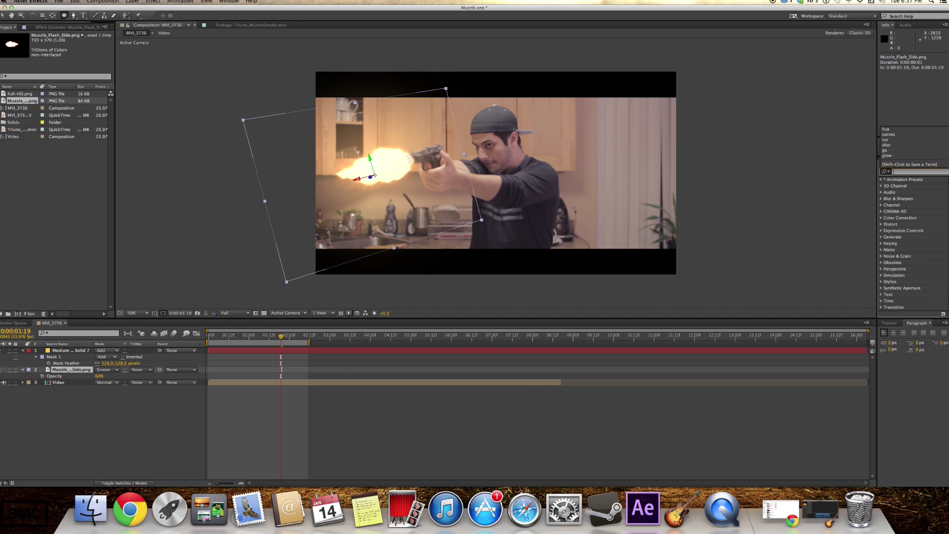
type("ga")
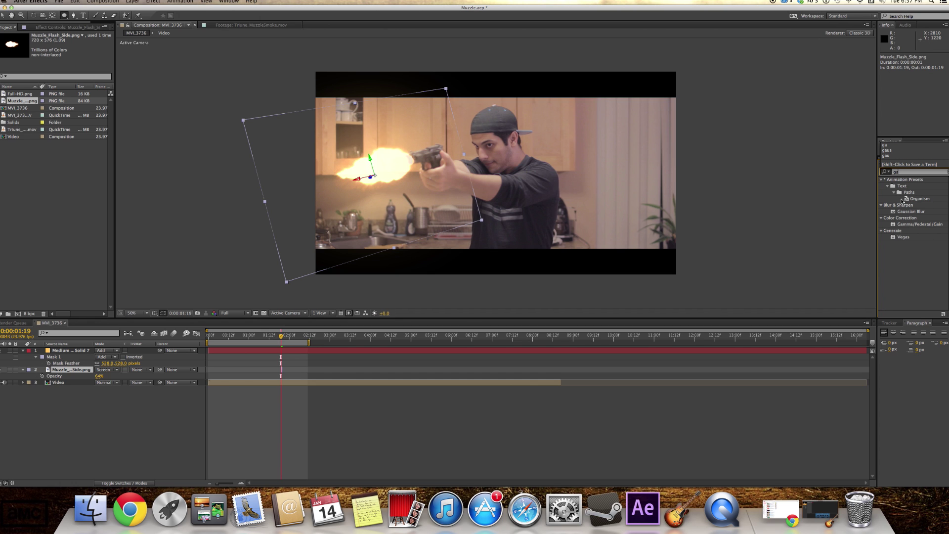
left_click_drag(910, 212, 71, 372)
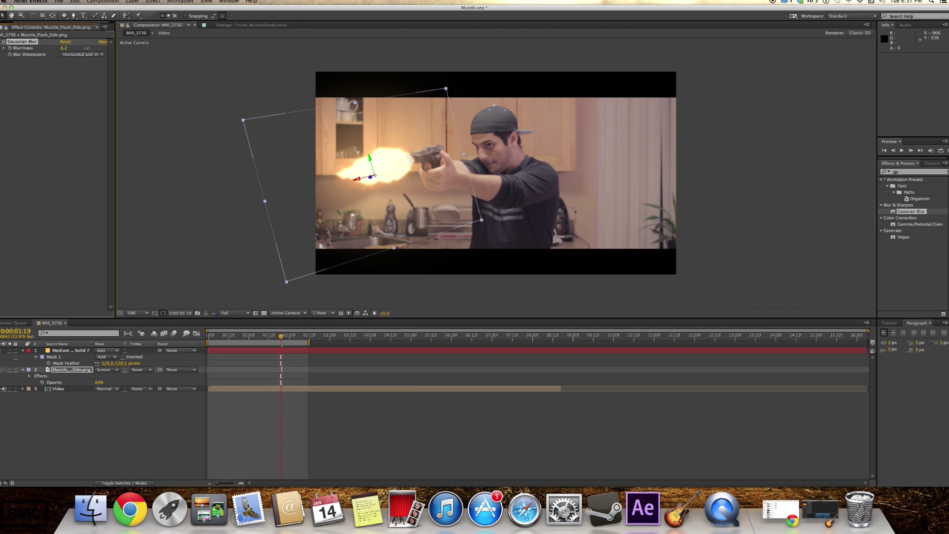
Trim the orange glow solid to the single frame at 0:00:01:19
left_click(279, 353)
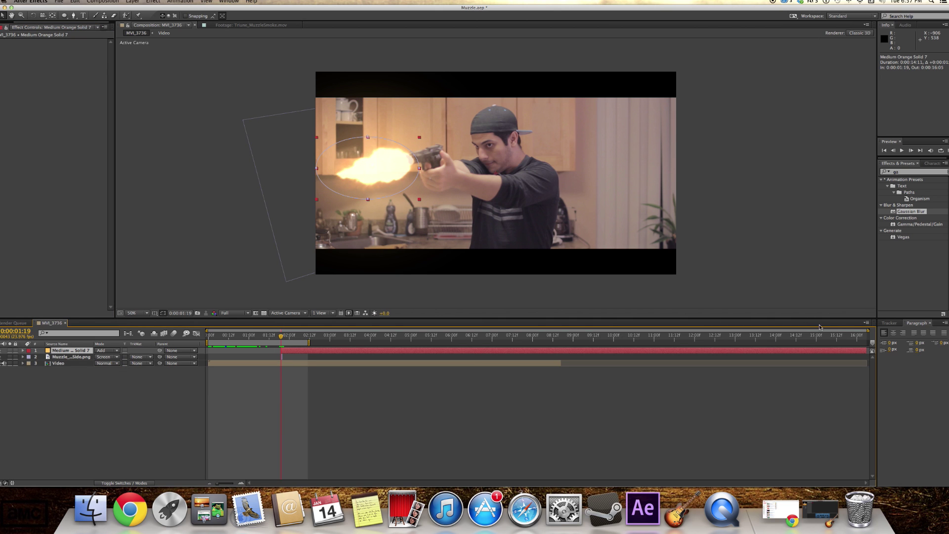
left_click_drag(868, 350, 286, 360)
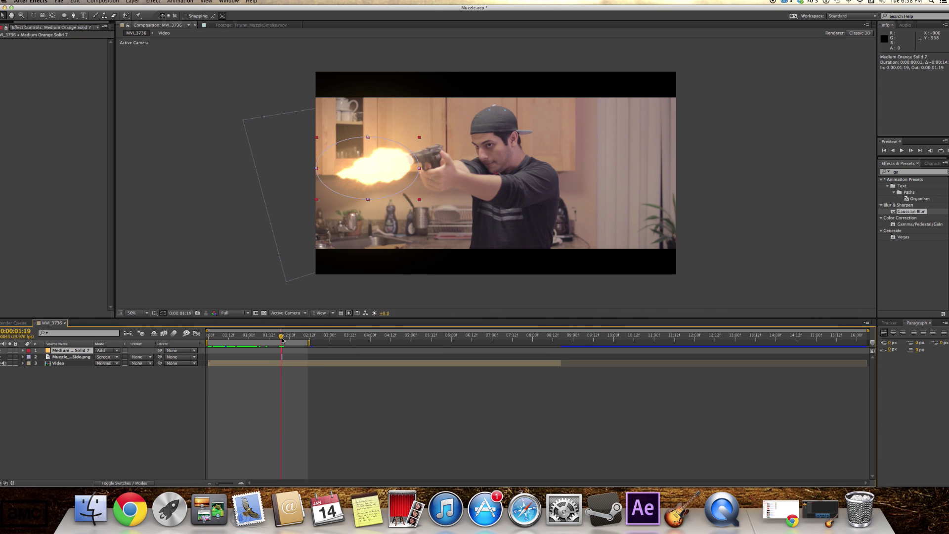
left_click_drag(281, 337, 281, 337)
Create a second full-size solid in the same orange colour
right_click(64, 379)
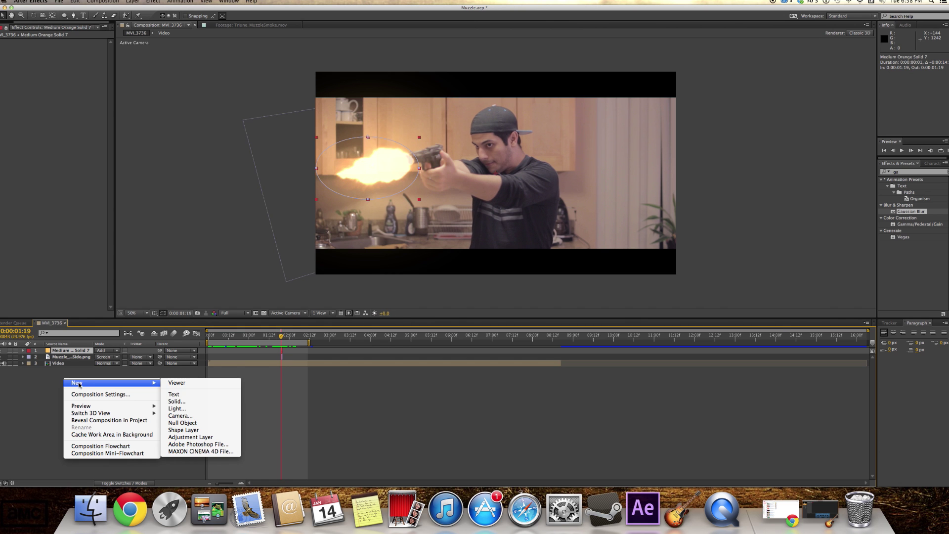
left_click(177, 401)
left_click(737, 406)
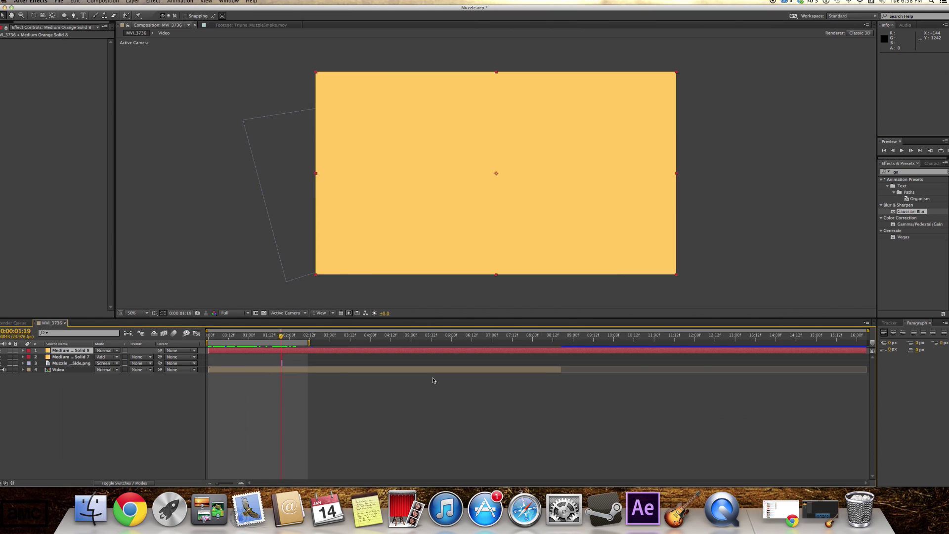
Hide the new solid to reveal the footage and draw a closed Pen mask on it around the actor's face
key("g")
left_click(505, 163)
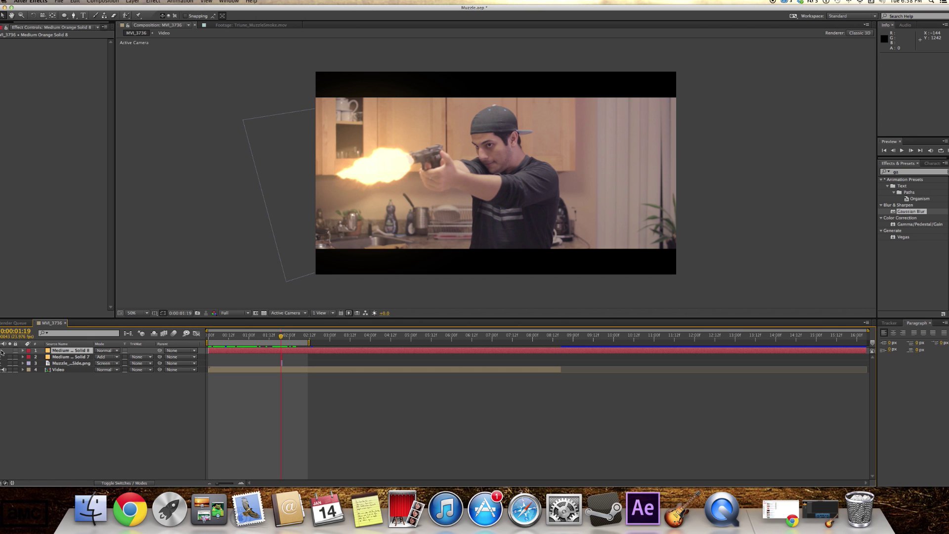
left_click(507, 151)
left_click(503, 142)
left_click(493, 134)
left_click(489, 128)
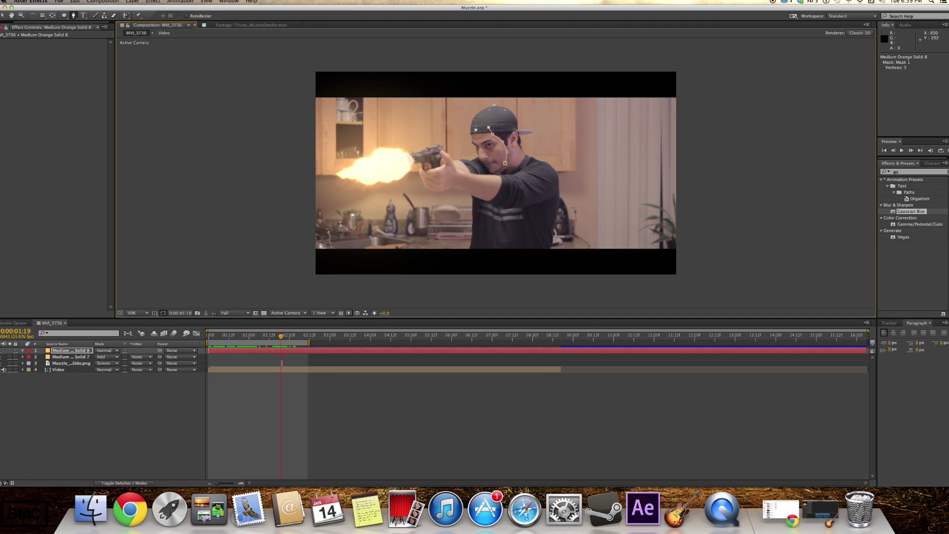
left_click(473, 143)
left_click(478, 153)
left_click(486, 165)
left_click(505, 163)
Draw a second closed mask on the solid around the actor's hand and forearm
left_click(454, 171)
left_click(439, 170)
left_click(434, 183)
left_click(439, 189)
left_click(451, 187)
left_click(466, 190)
left_click(487, 198)
left_click(493, 200)
left_click(501, 181)
left_click(500, 182)
Draw a third, four-sided mask on the solid over the front of the actor's shirt
left_click(480, 206)
left_click(500, 209)
left_click(502, 221)
left_click(505, 236)
left_click(478, 236)
left_click(480, 207)
Make the masked orange solid visible again and set its blending mode to Add
left_click(24, 352)
left_click(25, 352)
left_click(25, 352)
left_click(106, 350)
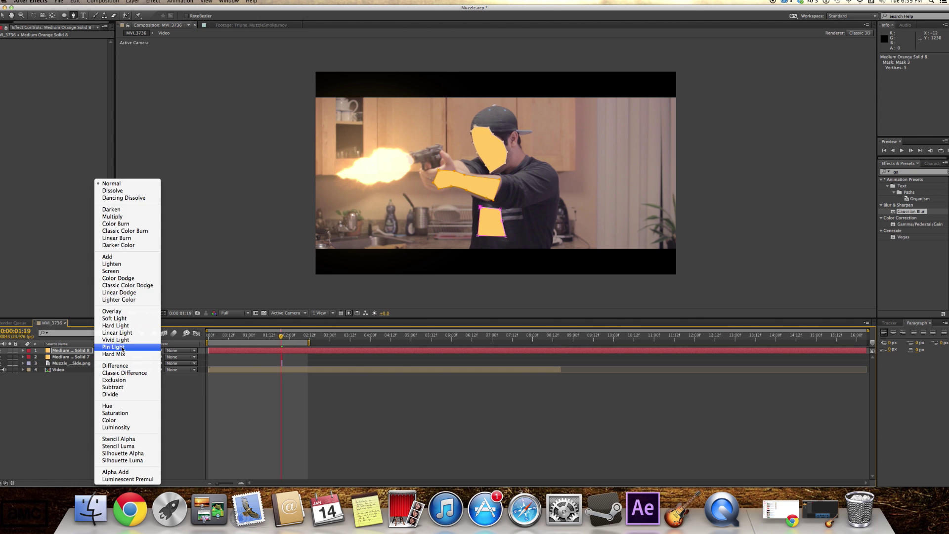
left_click(112, 257)
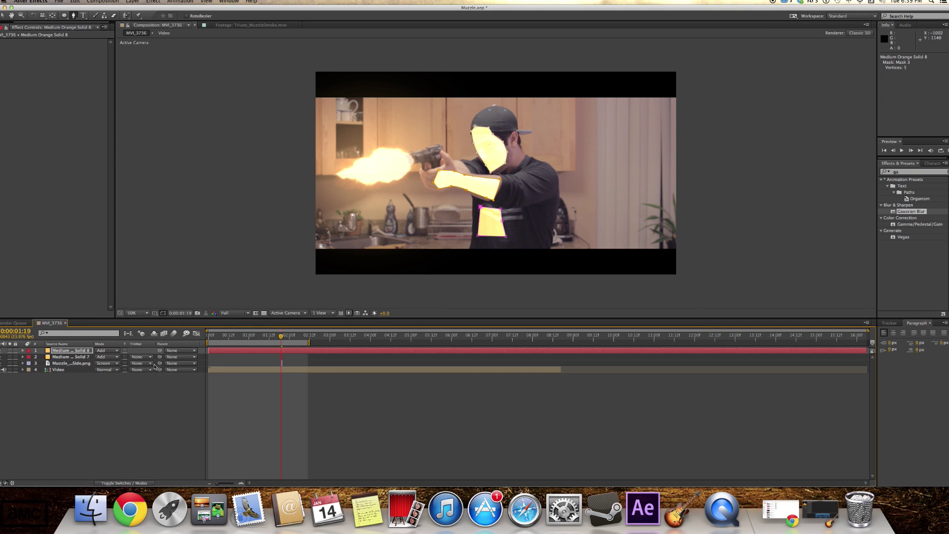
Select all three masks on the solid and increase their feather together to strongly soften the edges
left_click(23, 350)
left_click(46, 358)
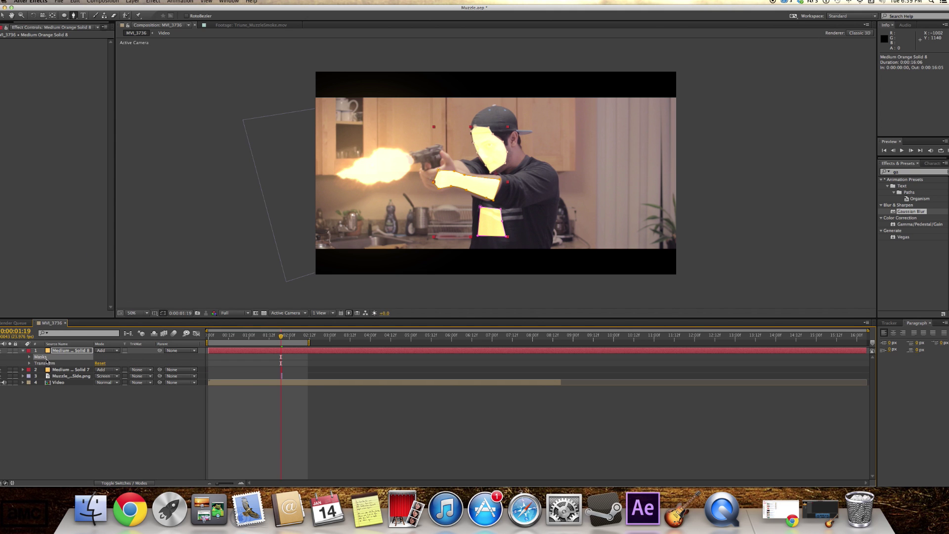
key("f")
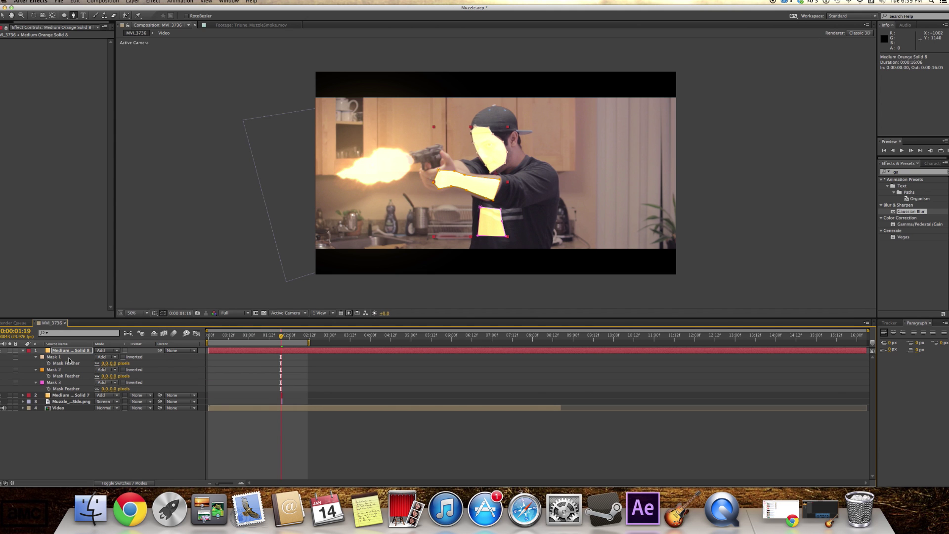
left_click(68, 357)
left_click(62, 369, "shift")
left_click(65, 382, "shift")
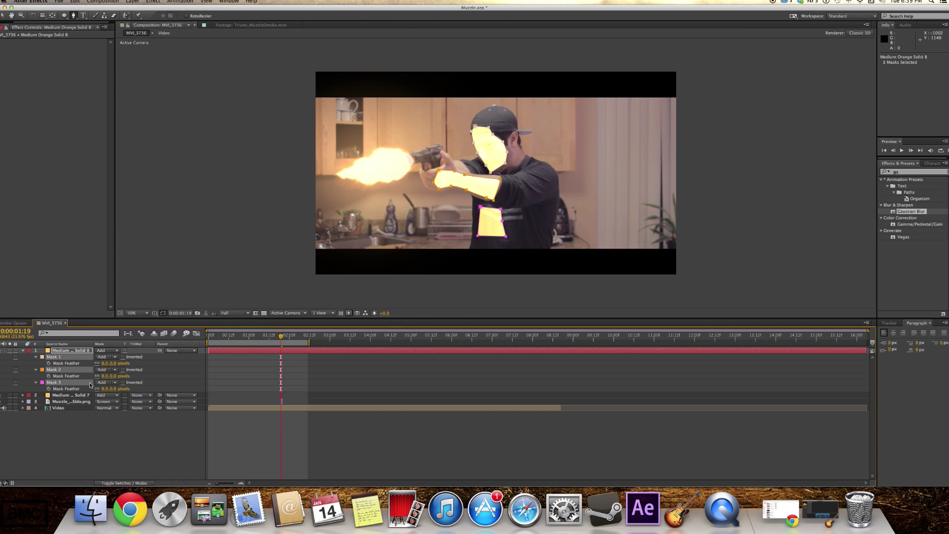
left_click_drag(109, 364, 187, 368)
Lower the masked solid's opacity to about 35% and trim the layer to the single frame at 0:00:01:19
left_click(64, 350)
key("t")
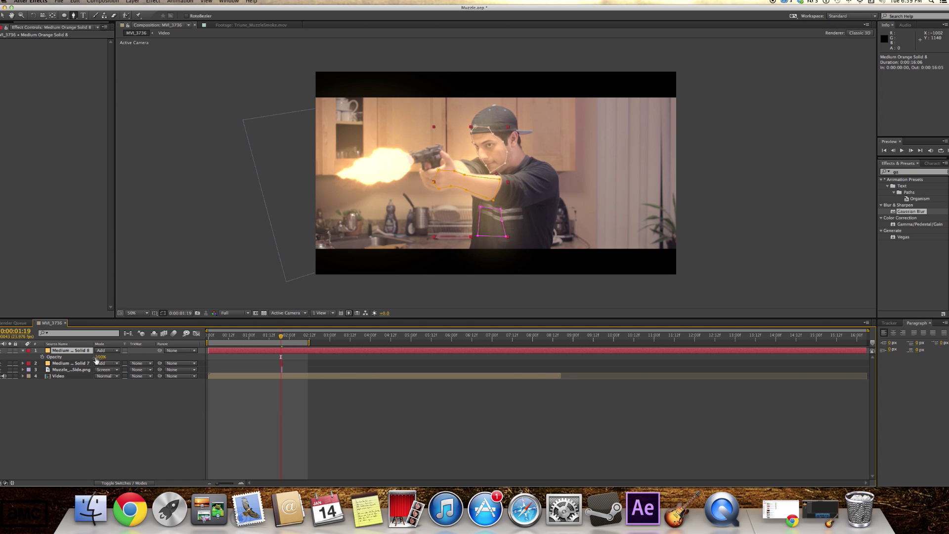
mouse_move(100, 357)
left_mouse_down()
mouse_move(77, 357)
mouse_move(84, 357)
left_mouse_up()
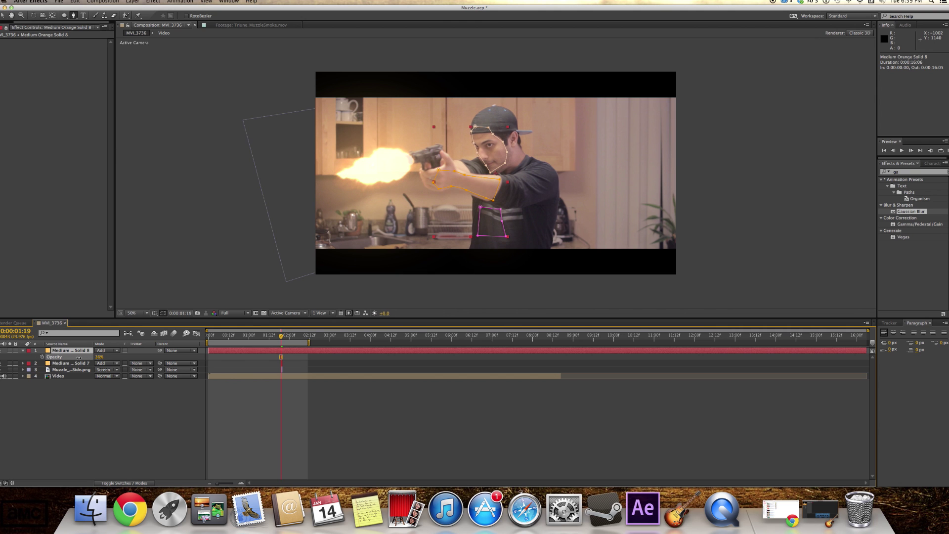
key("alt+bracketleft")
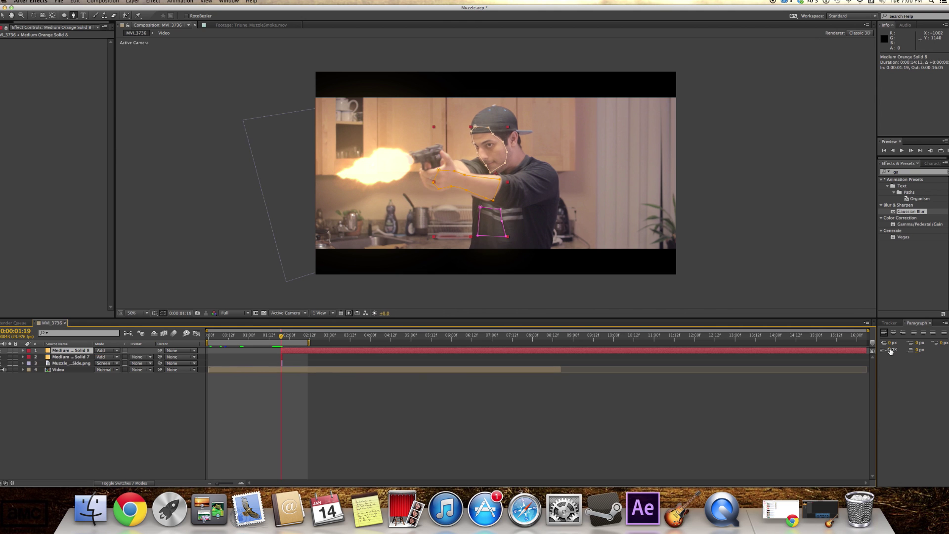
left_click_drag(870, 350, 283, 361)
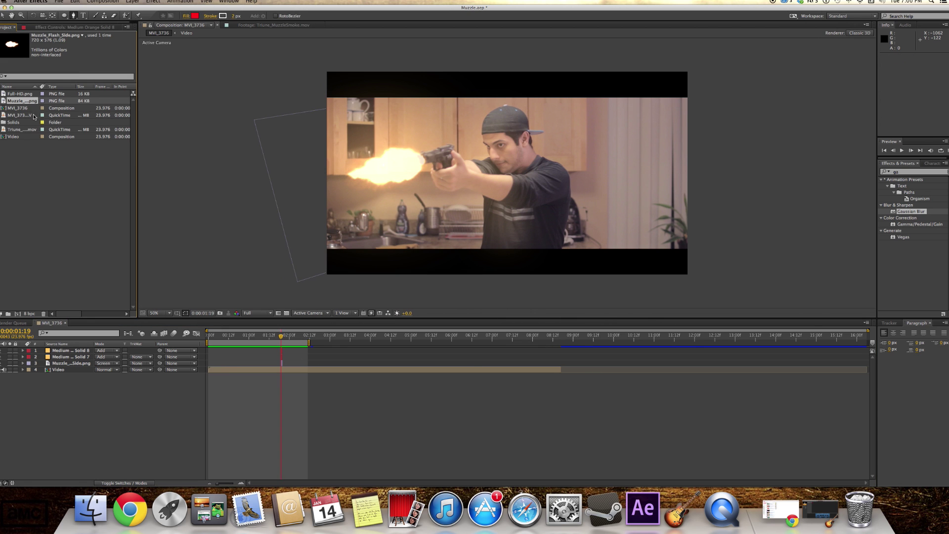
Add Triune_MuzzleSmoke.mov to the composition starting at 0:00:01:18 and set its blending mode to Screen
left_click_drag(17, 131, 59, 186)
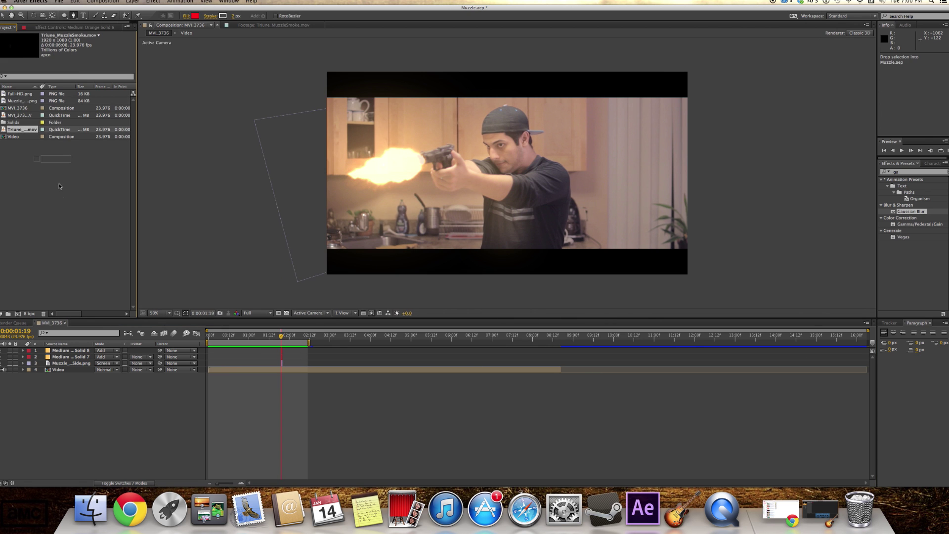
left_click_drag(66, 259, 63, 349)
left_click_drag(271, 338, 296, 339)
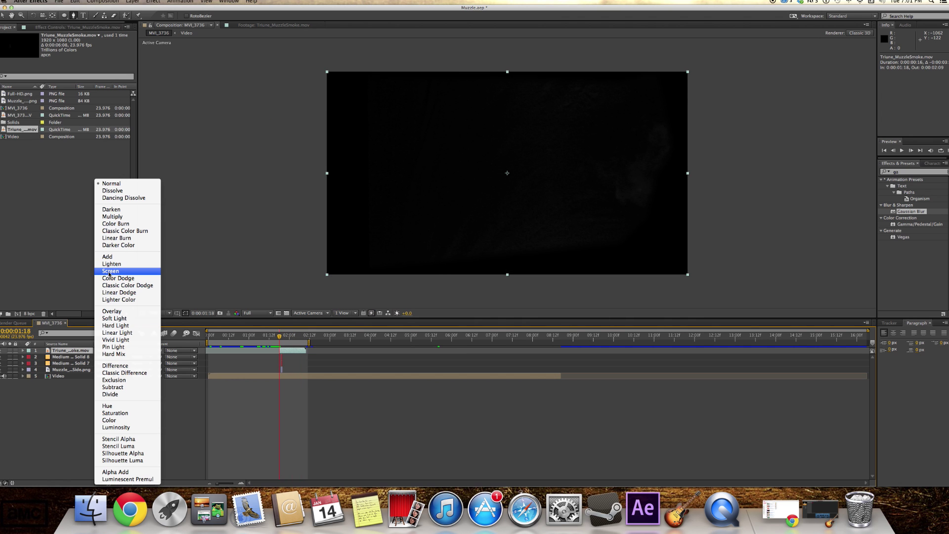
left_click(109, 271)
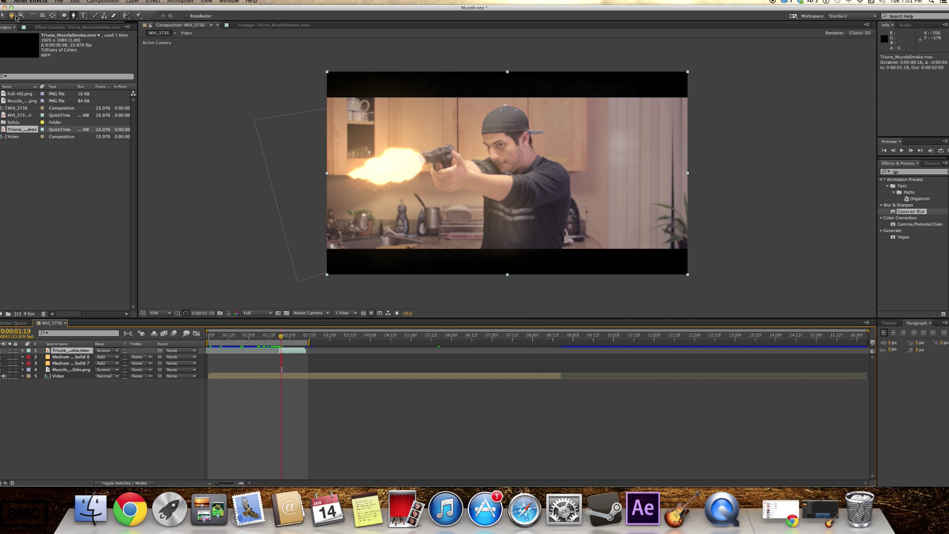
Position the smoke at the gun's muzzle, beneath the muzzle flash layer, and enlarge the flash slightly
key("v")
left_click_drag(650, 156, 442, 193)
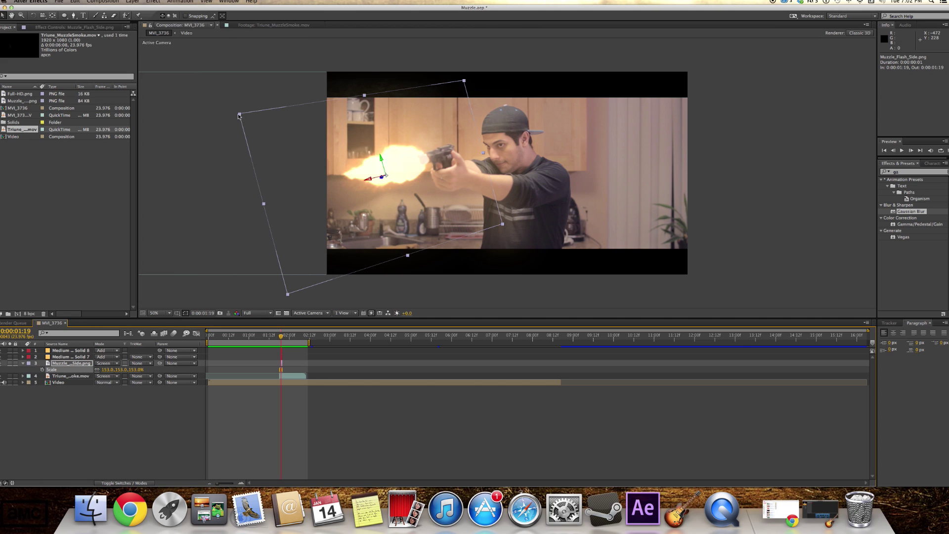
left_click_drag(239, 114, 252, 103)
left_click(72, 459)
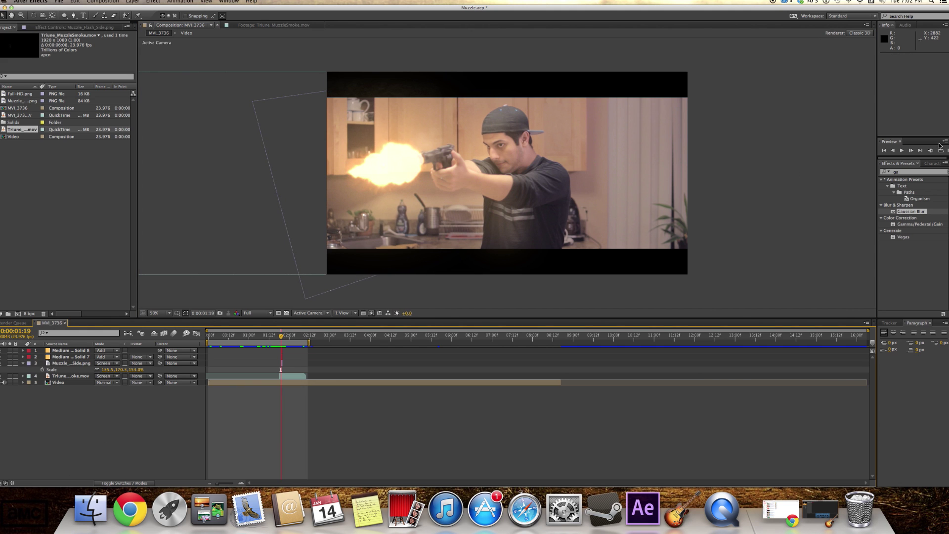
With the smoke layer soloed at 0:00:01:23, lower its opacity to 60%, then unsolo it and play a RAM preview
left_click(67, 372)
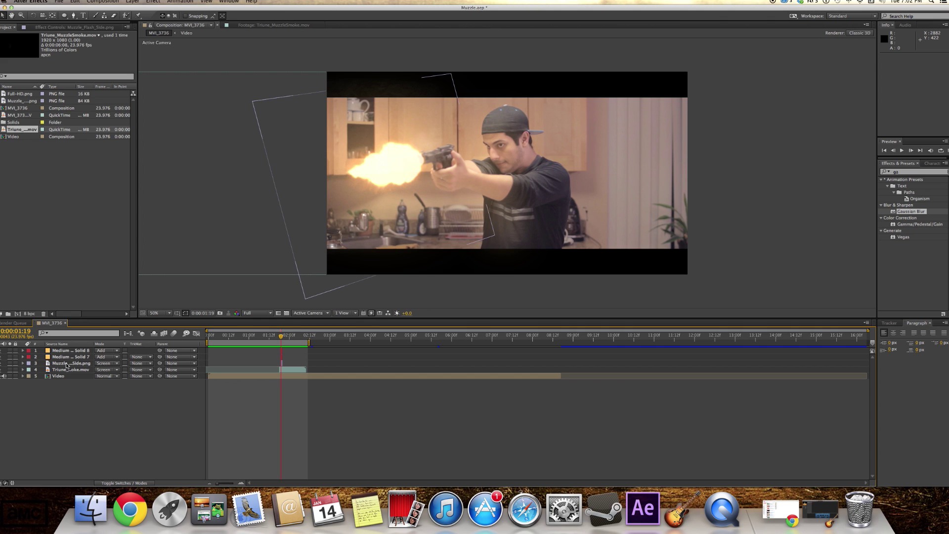
left_click(10, 370)
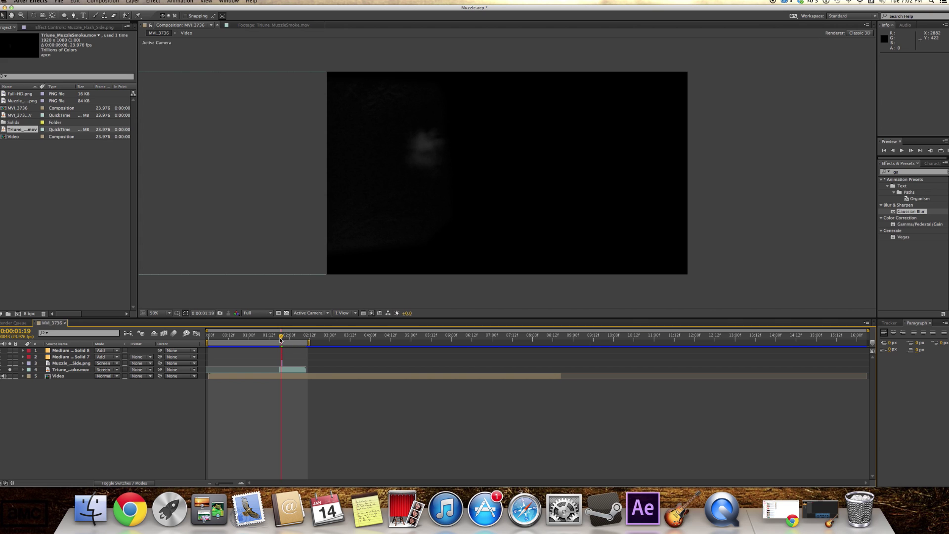
left_click_drag(280, 341, 288, 339)
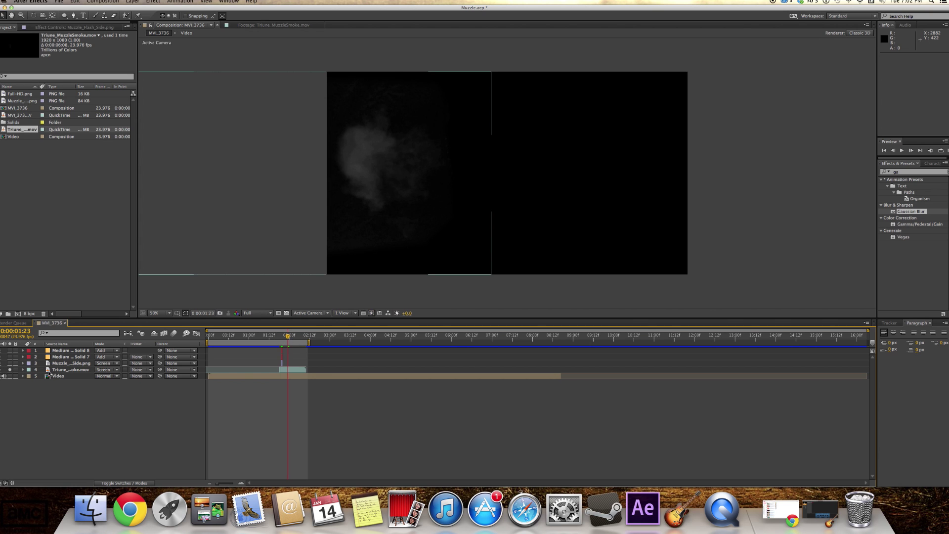
left_click(69, 370)
key("t")
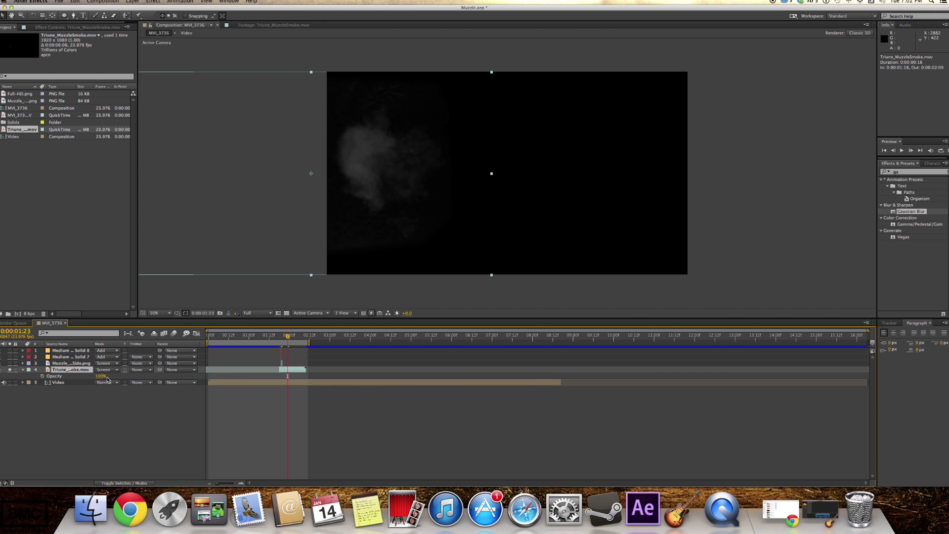
left_click_drag(101, 379, 90, 376)
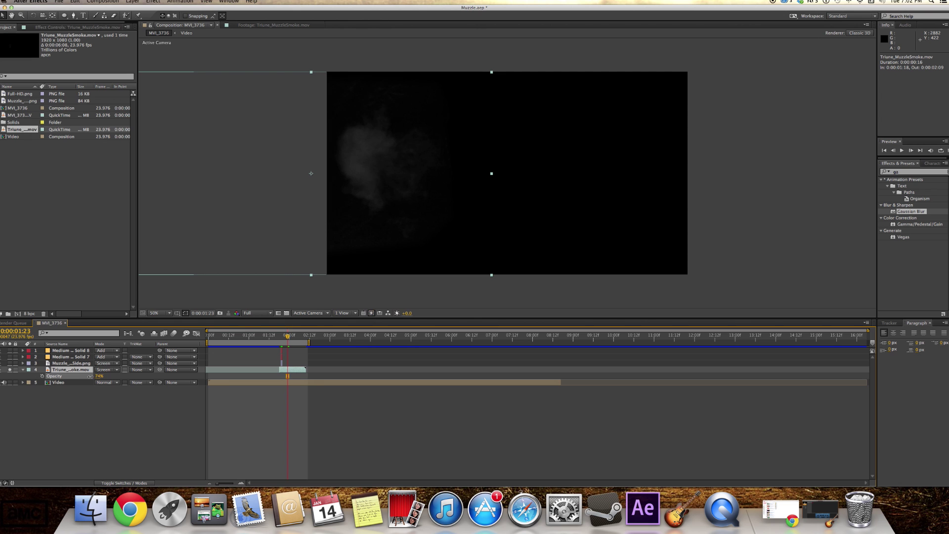
left_click(9, 370)
left_click(947, 150)
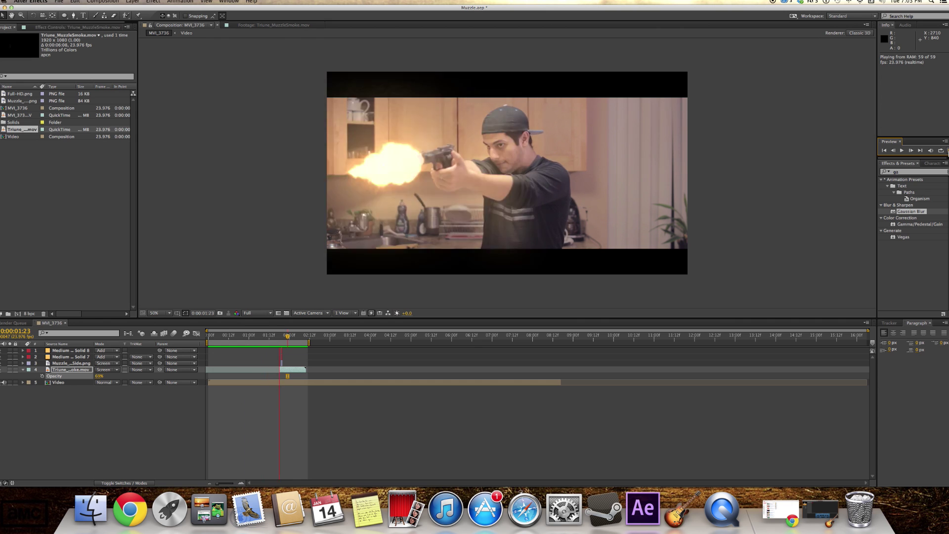
key("space")
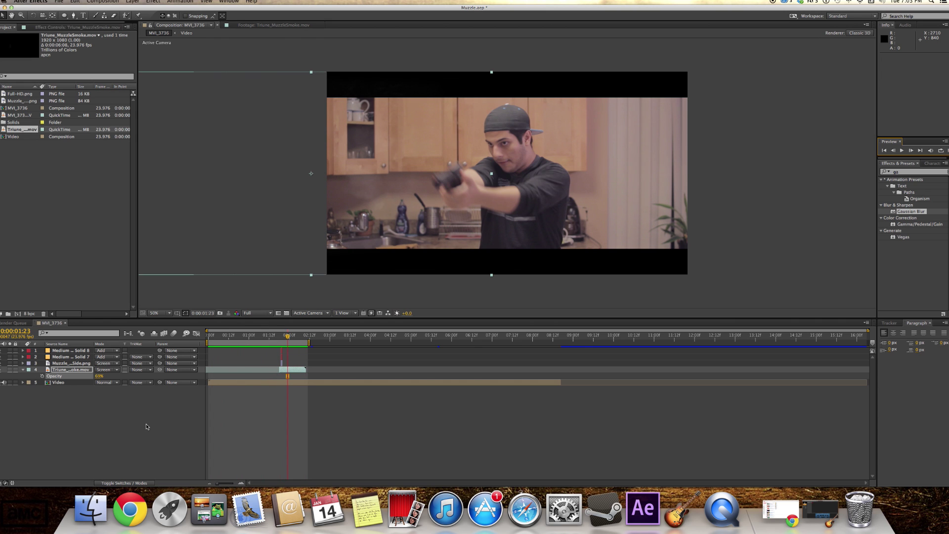